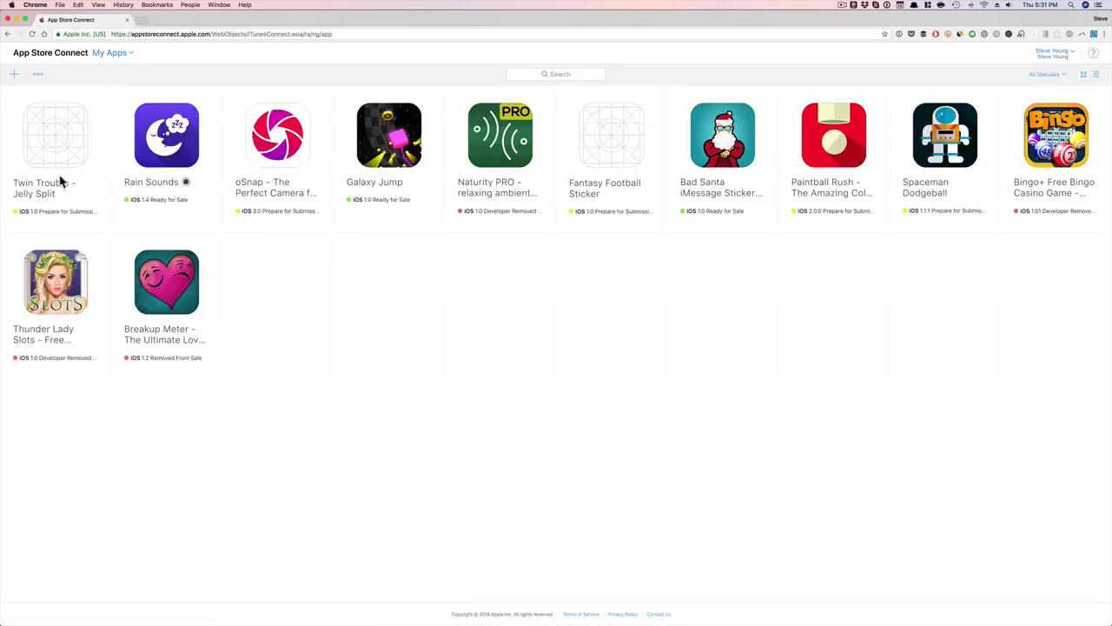
Open the Twin Trouble - Jelly Split app's iOS App 1.0 page.
left_click(52, 193)
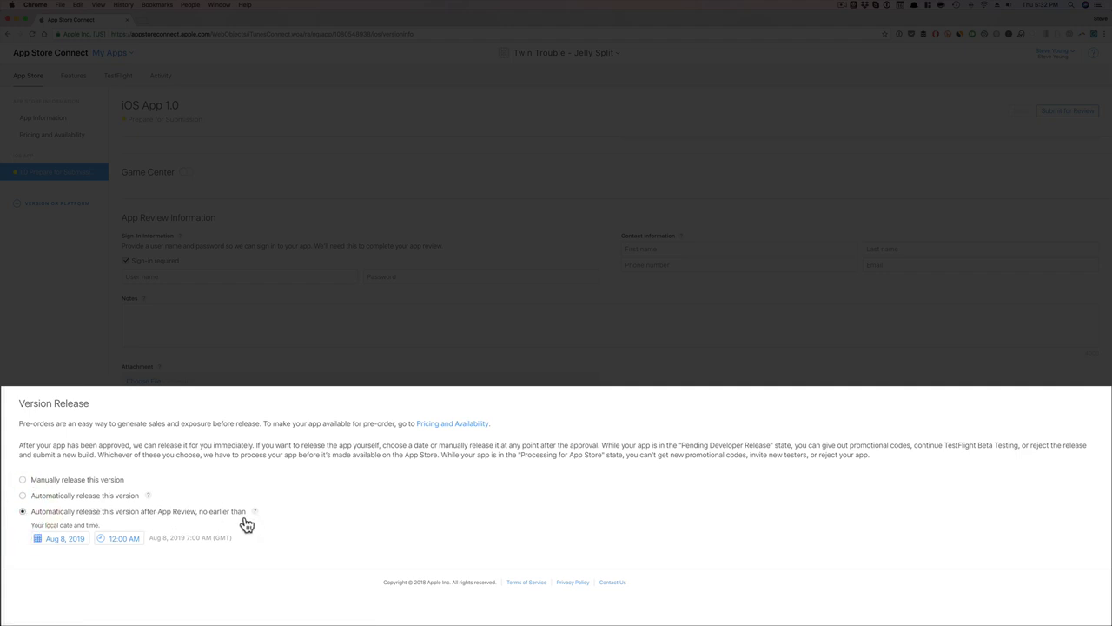
Open the automatic release date calendar and dismiss it, keeping Aug 8, 2019 unchanged.
left_click(82, 539)
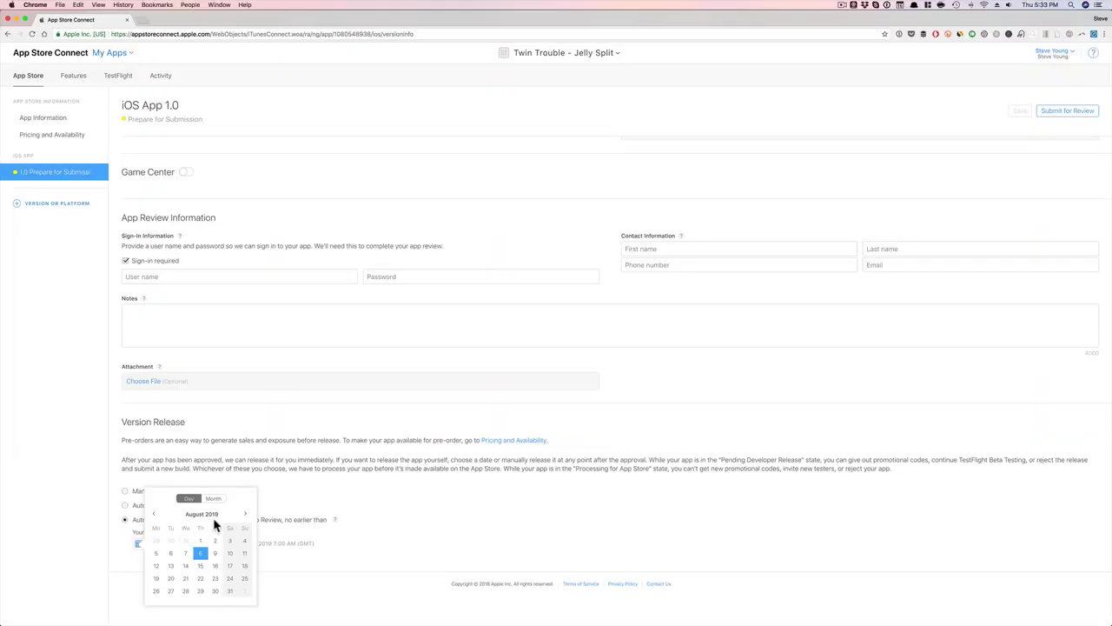
left_click(369, 526)
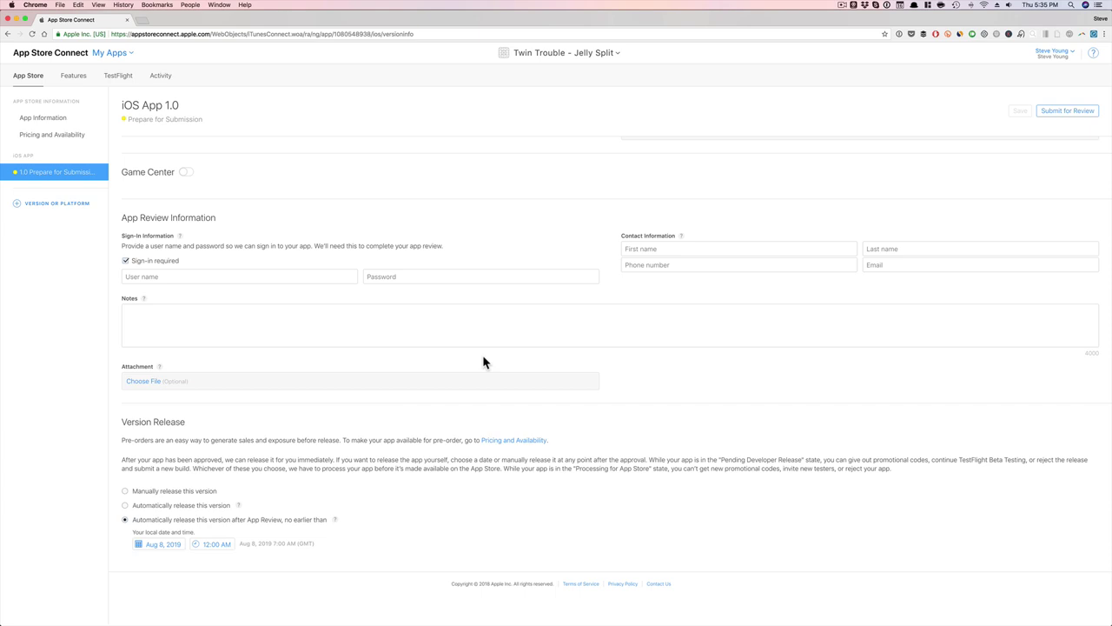
Page the release calendar back to September 2018 and pick Sep 26, 2018 as the auto-release date.
left_click(60, 136)
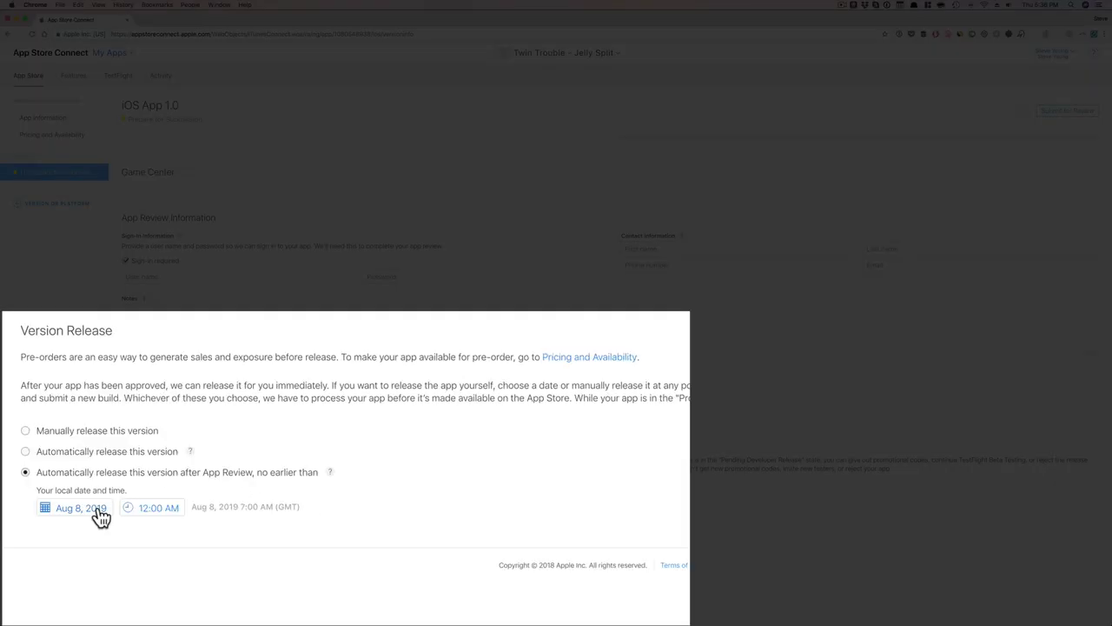
left_click(100, 514)
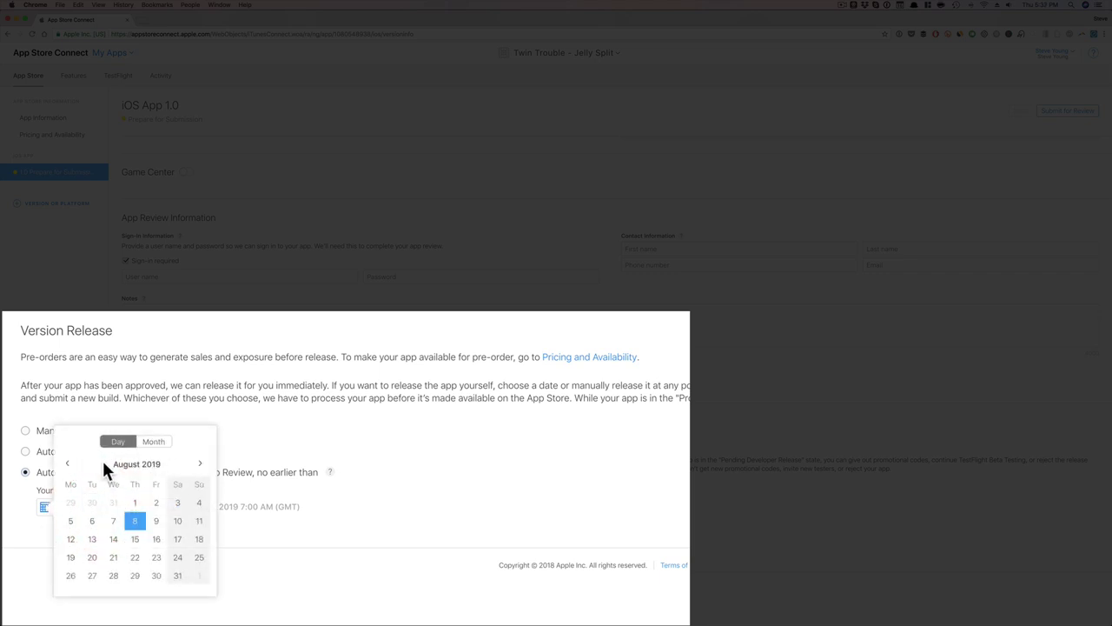
left_click(68, 464)
left_click(68, 464)
left_click(67, 465)
left_click(67, 464)
left_click(67, 464)
left_click(67, 464)
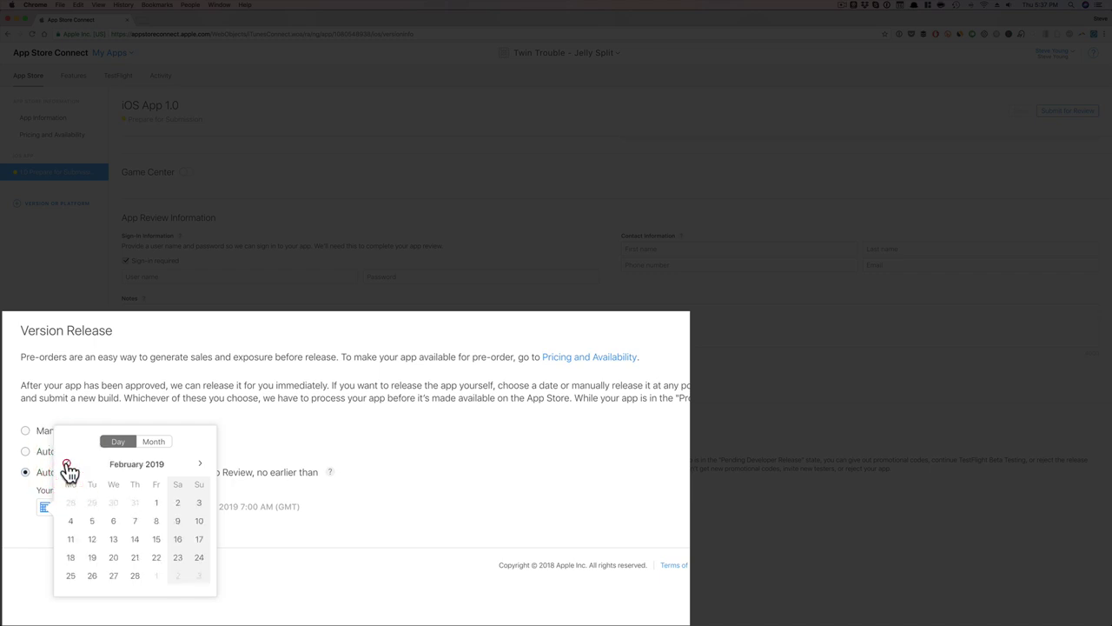
left_click(67, 464)
left_click(63, 463)
left_click(67, 463)
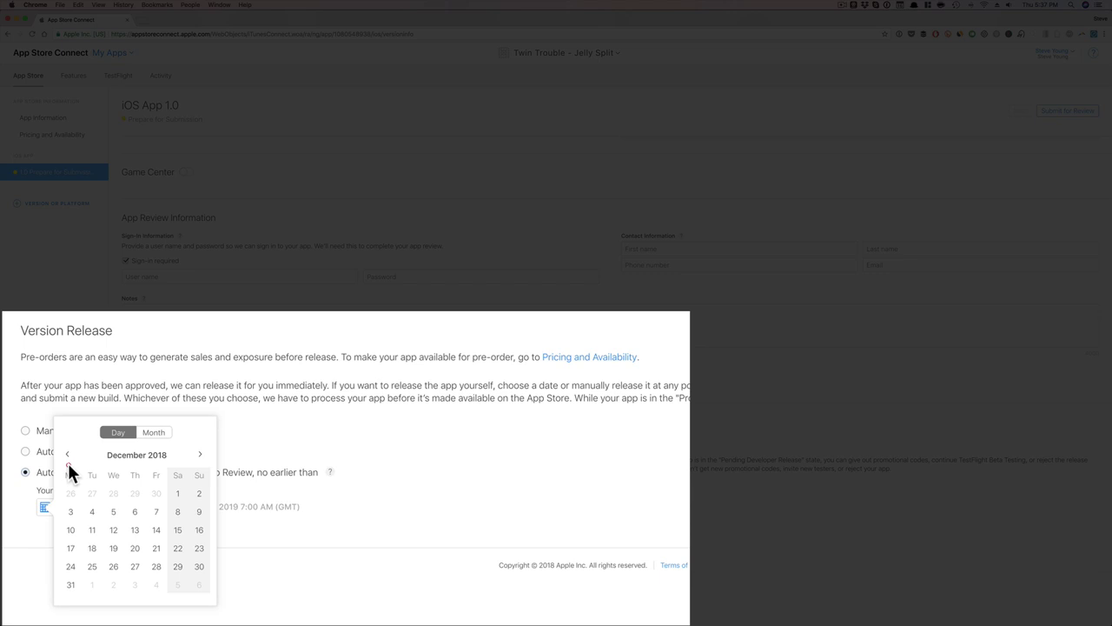
left_click(67, 463)
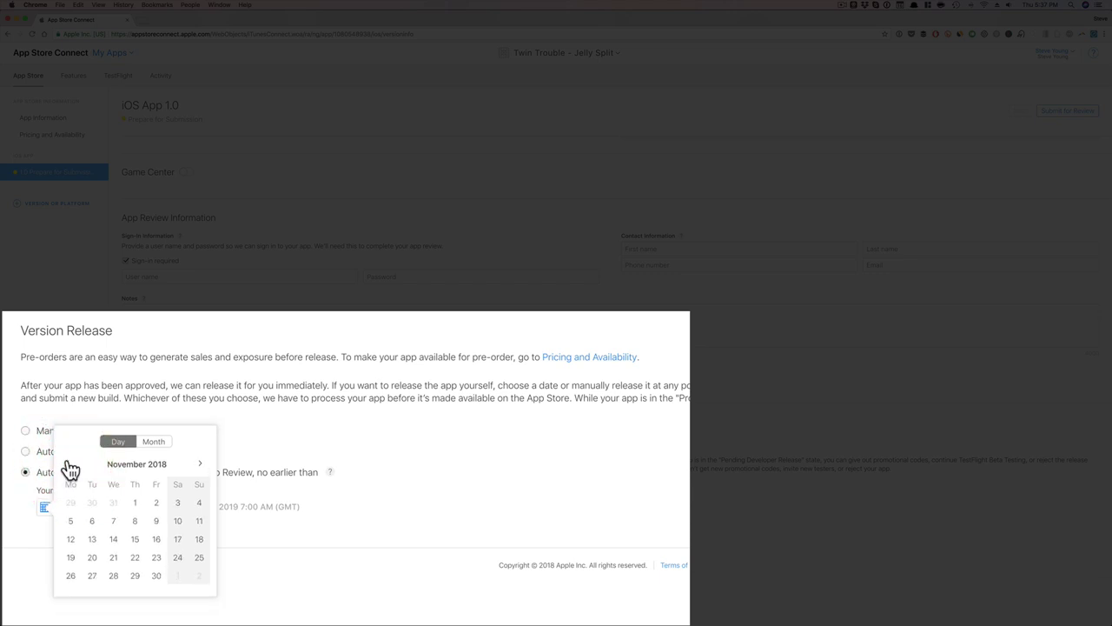
left_click(66, 463)
left_click(67, 463)
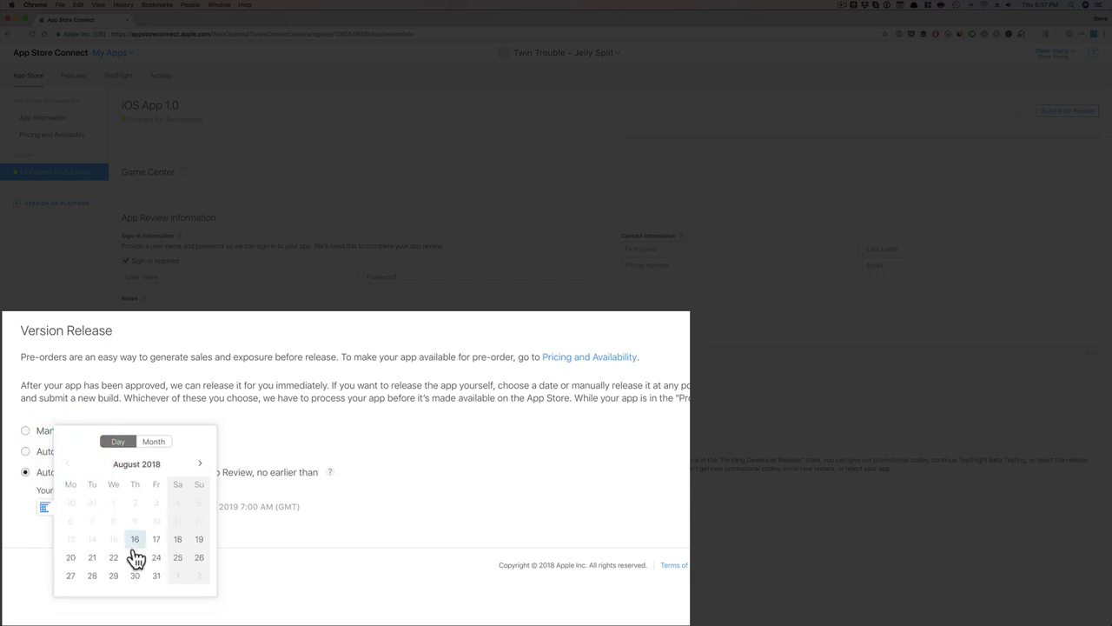
left_click(200, 463)
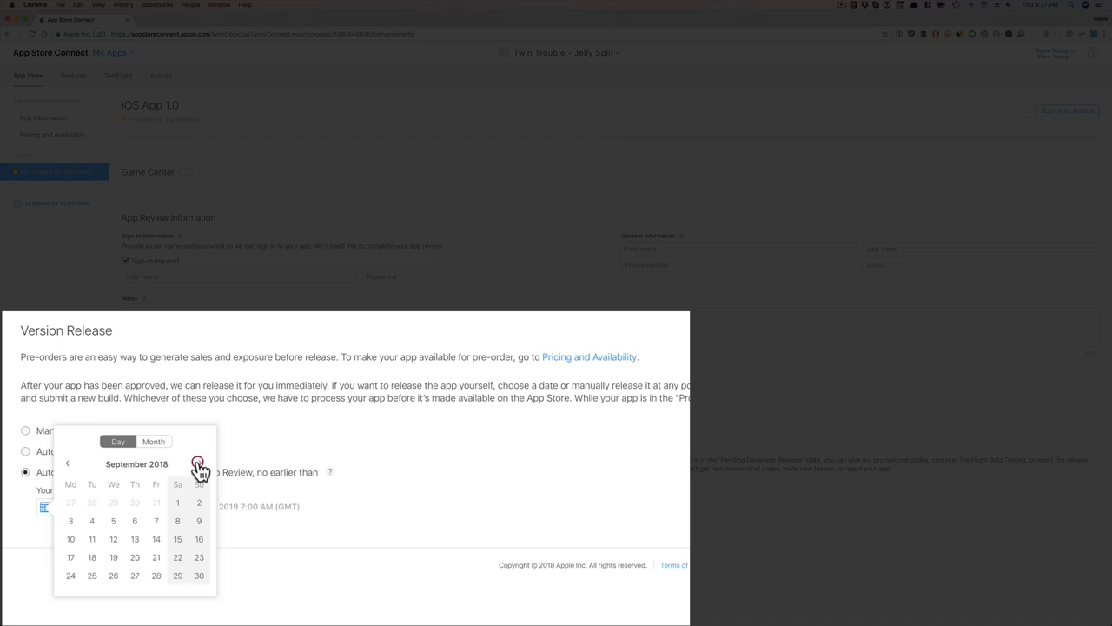
left_click(114, 578)
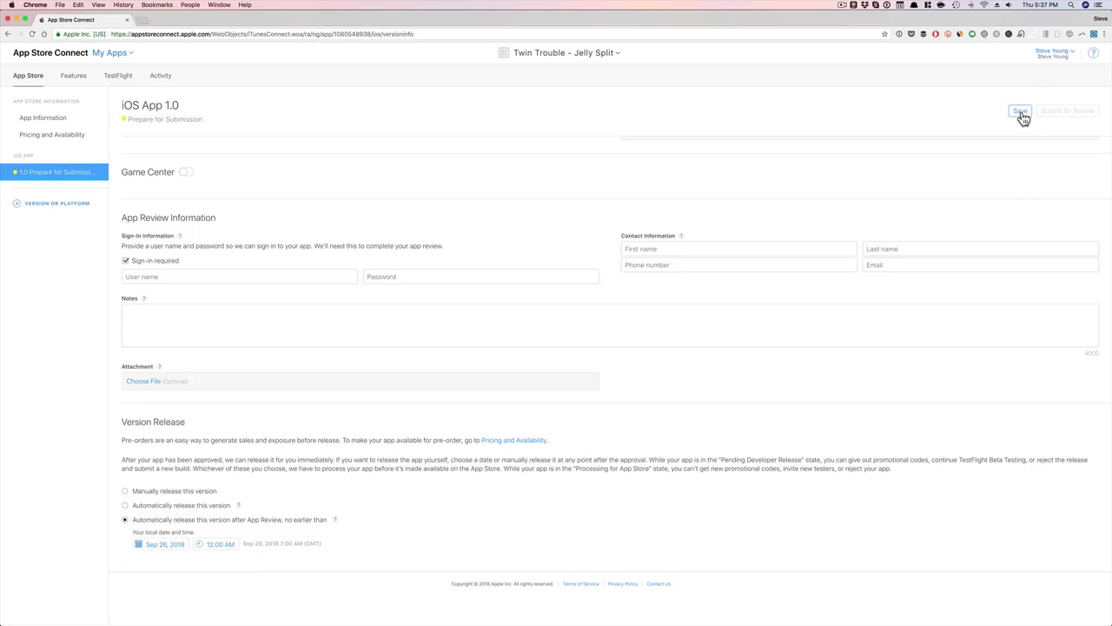
Save the release date, then enable pre-order with a Sep 26, 2018 release date and save.
left_click(1021, 112)
left_click(56, 137)
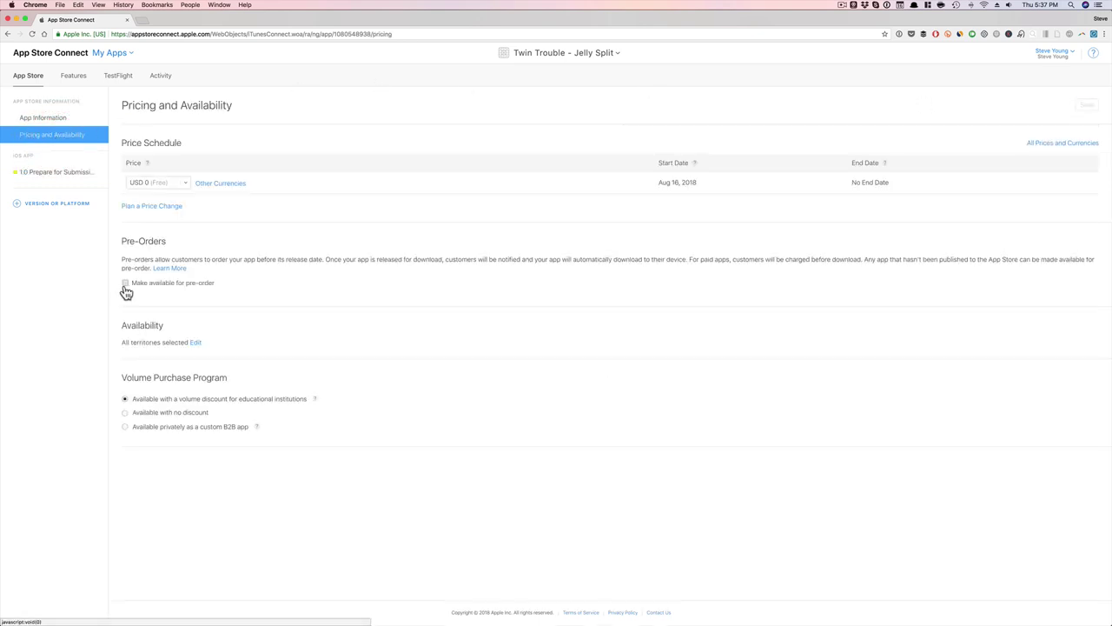
left_click(125, 284)
left_click(231, 318)
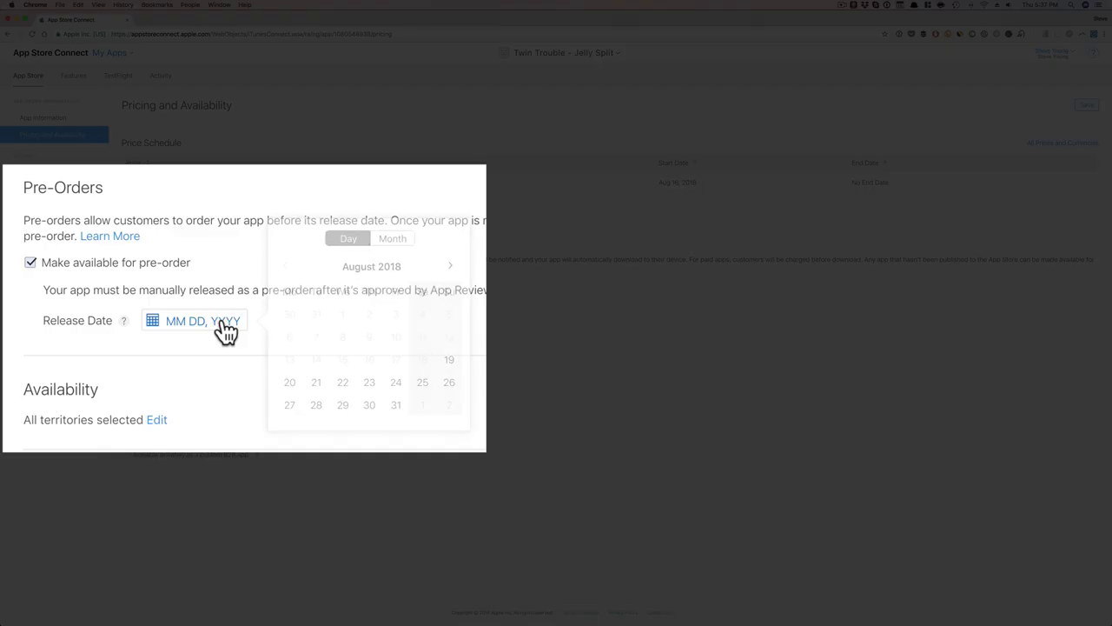
left_click(451, 267)
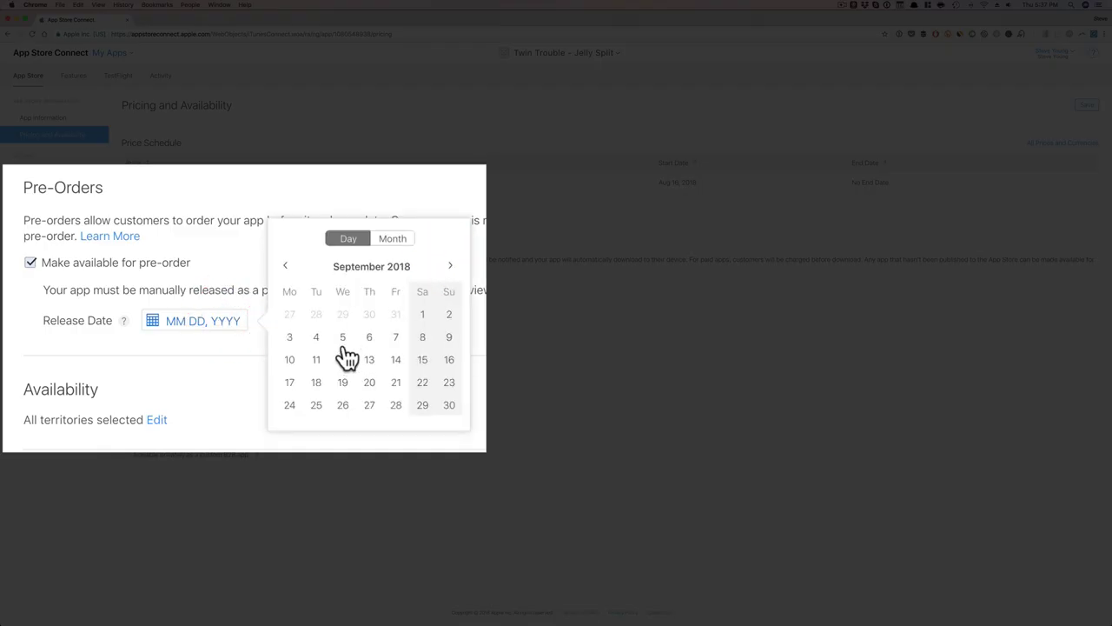
left_click(343, 405)
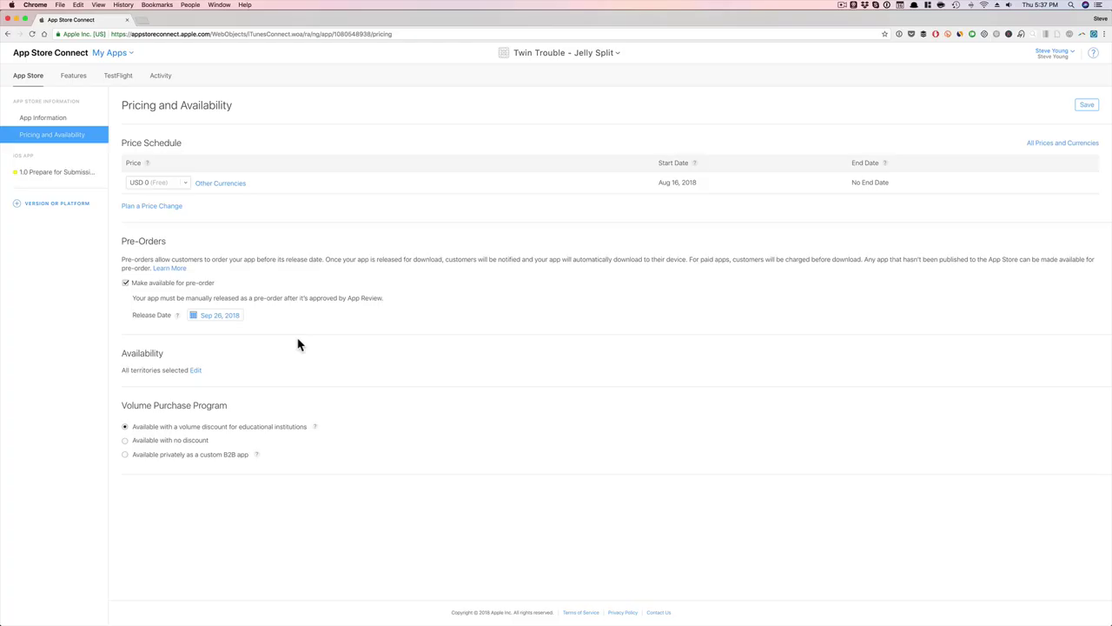
left_click(1087, 105)
Load appstore.com/promote in a new tab and select the form's Developer Name field.
key("super+t")
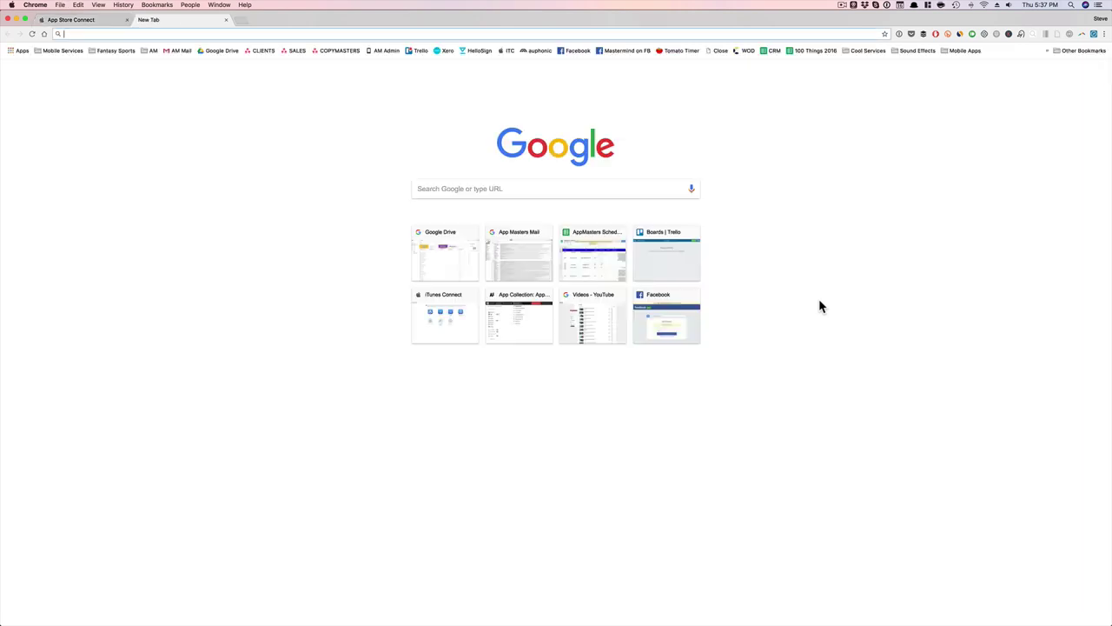
type("appstore.com/promote")
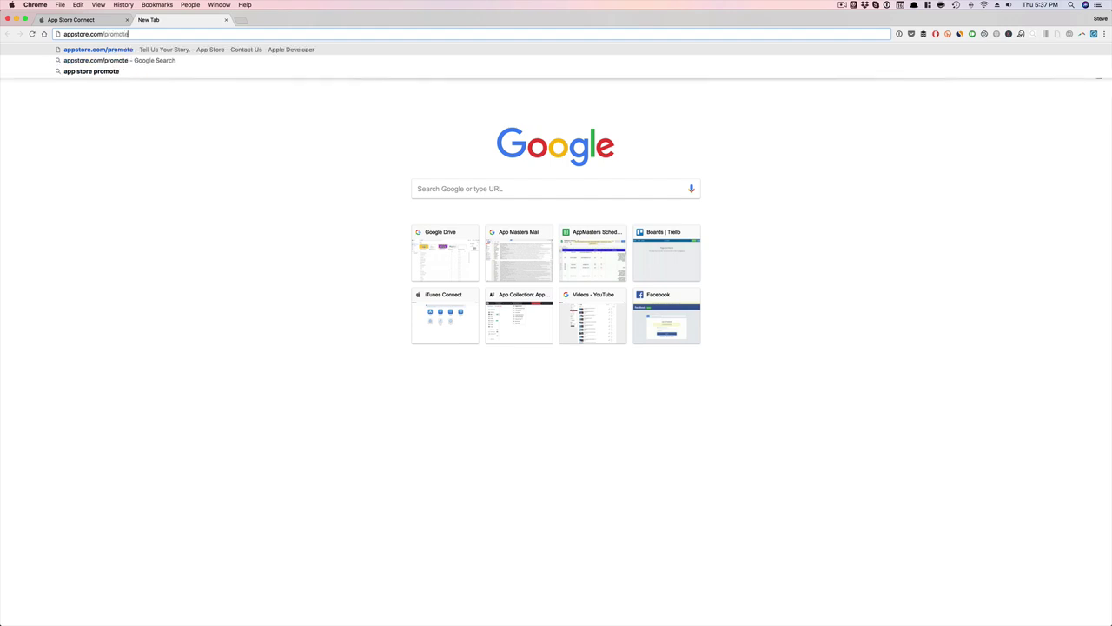
key("Return")
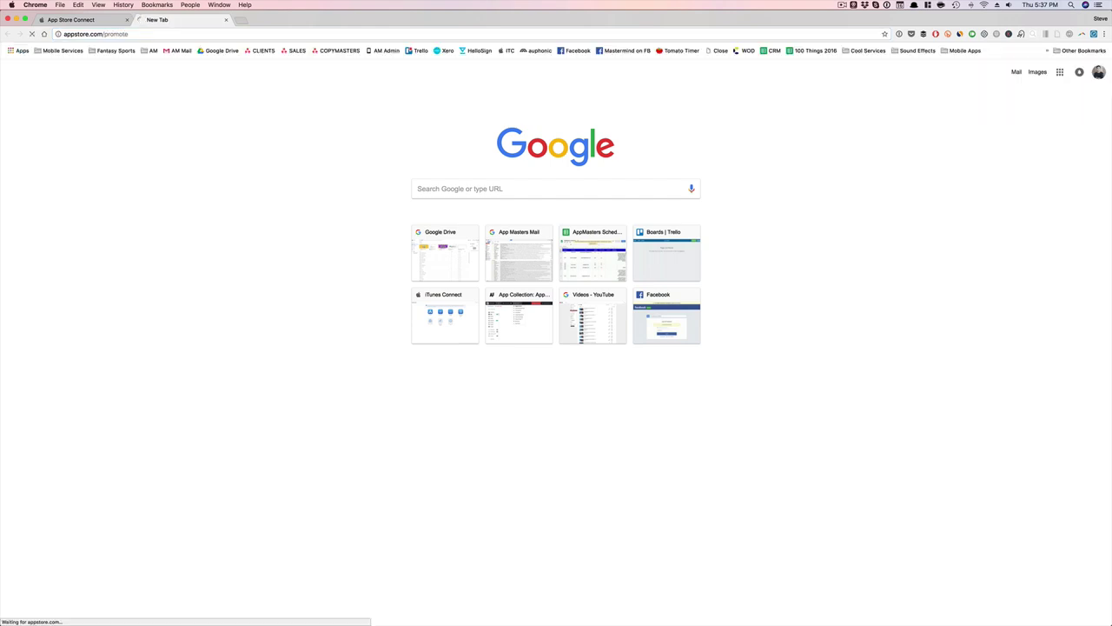
scroll(673, 295, "down", 2)
left_click(578, 201)
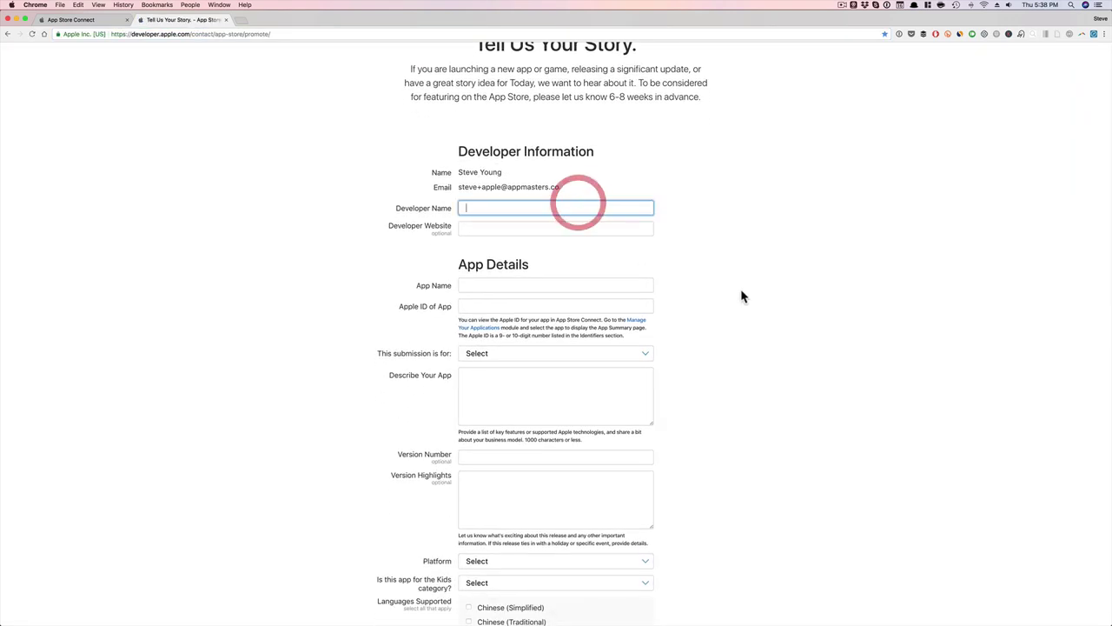
scroll(740, 292, "down", 2)
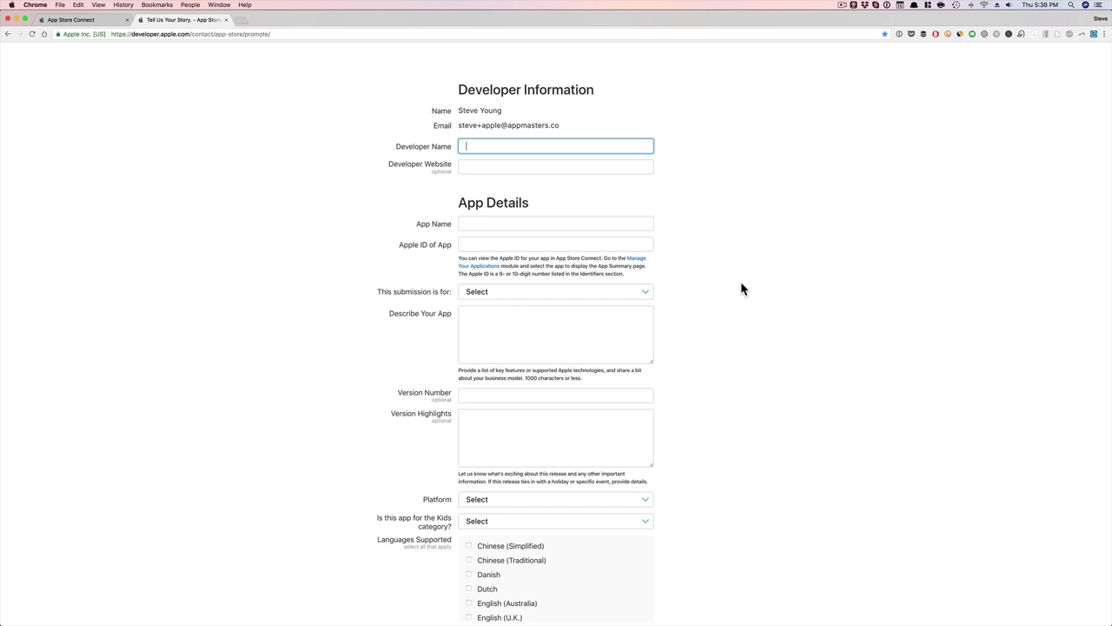